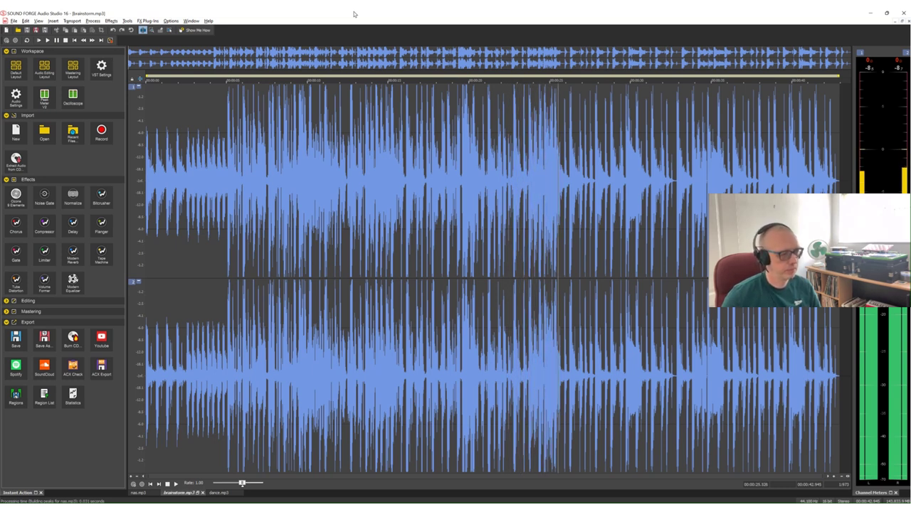
Stop the playing track and browse the available stem separation types
key(space)
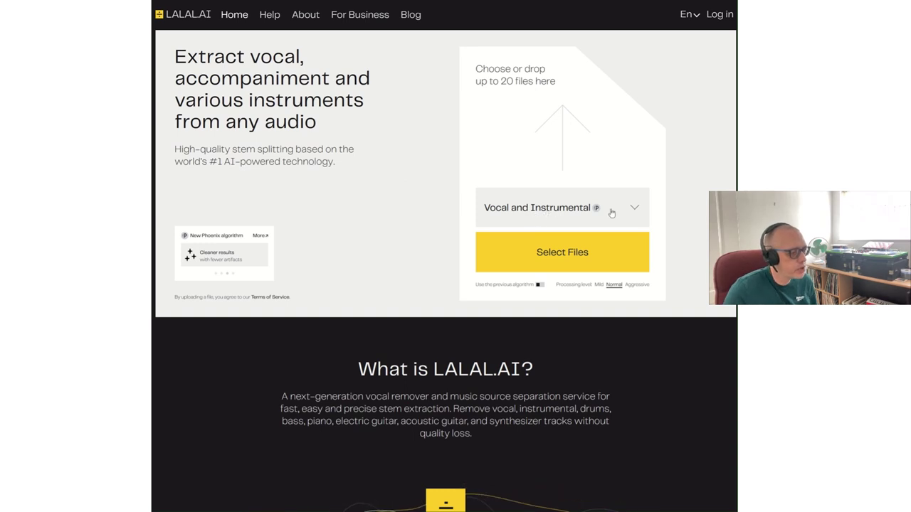
click(634, 209)
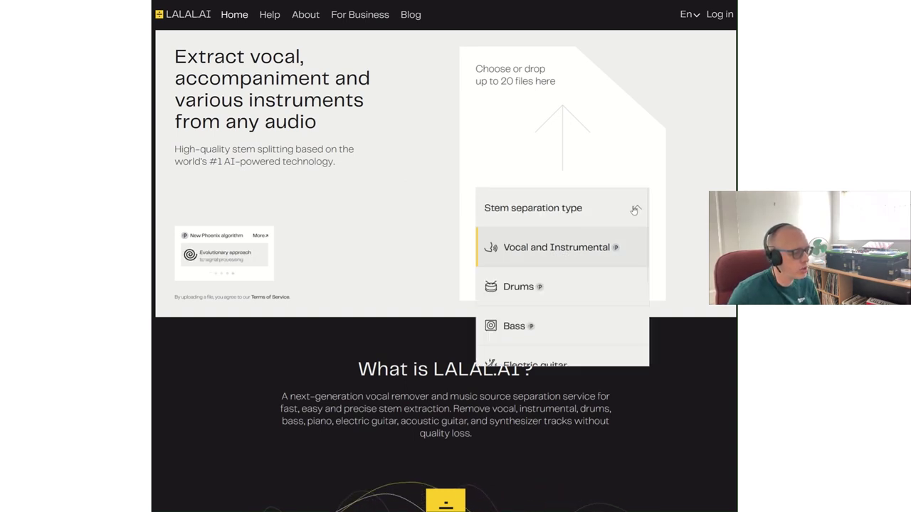
scroll(571, 269, down, 1)
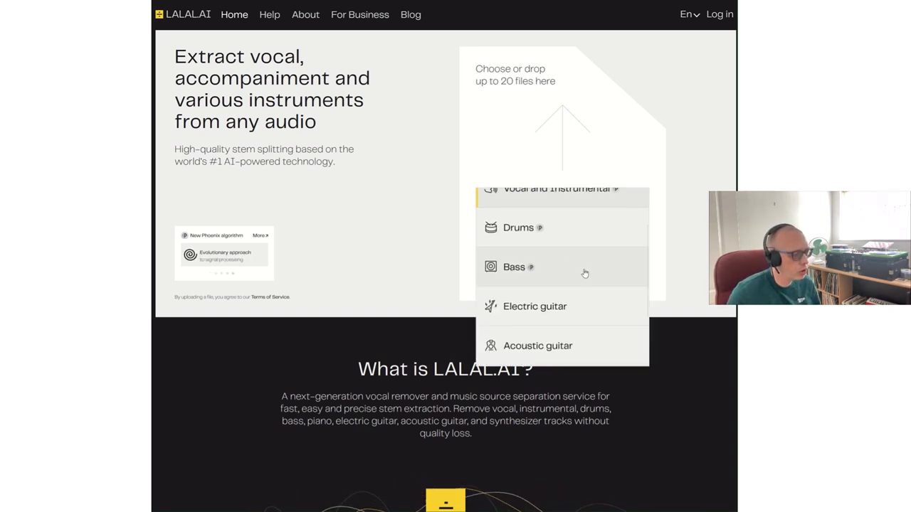
scroll(578, 269, down, 2)
scroll(587, 268, down, 1)
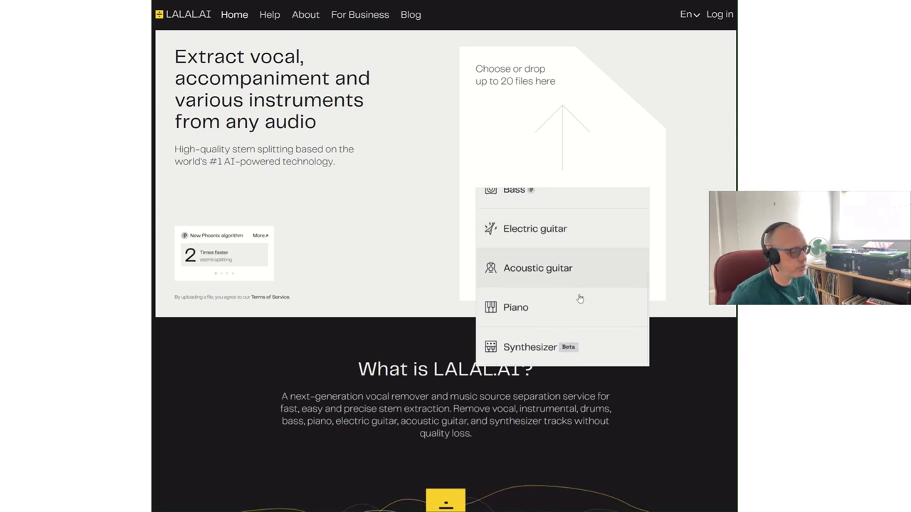
scroll(590, 285, up, 3)
scroll(591, 285, up, 1)
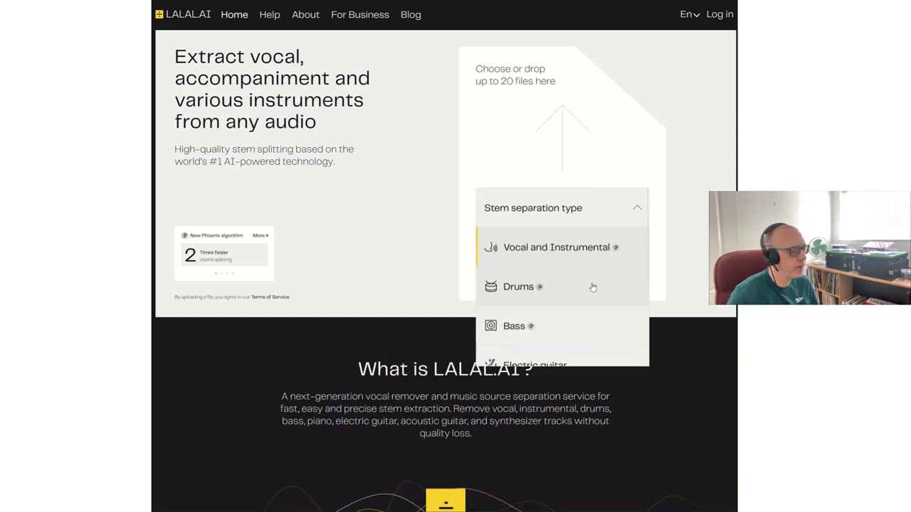
Keep Vocal and Instrumental as the separation type and upload the chosen track
click(577, 249)
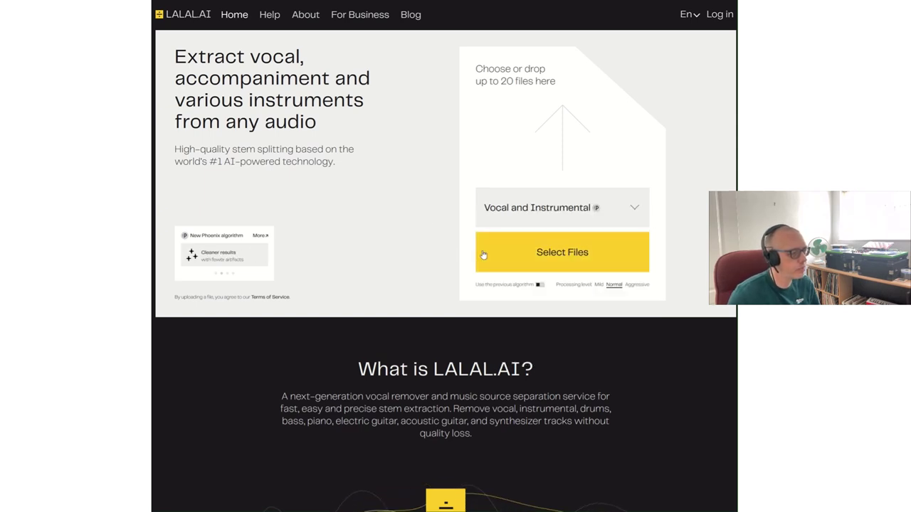
click(509, 254)
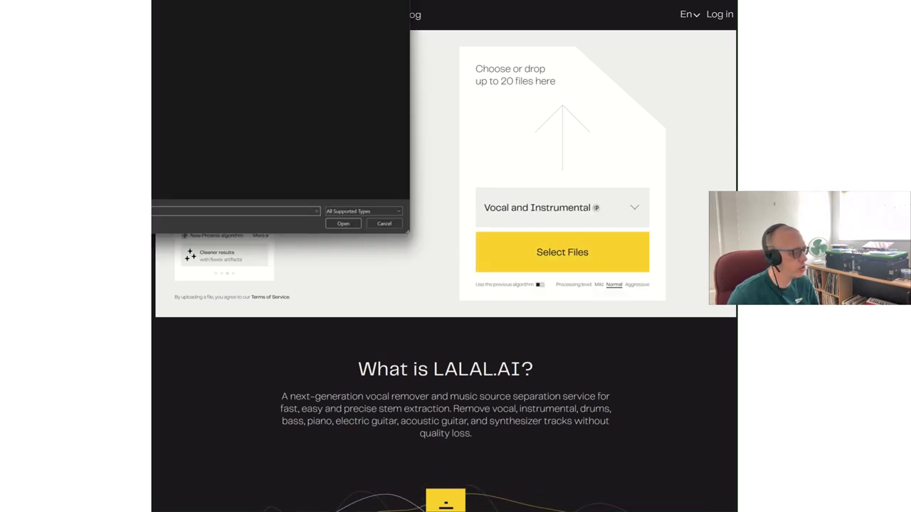
double_click(278, 207)
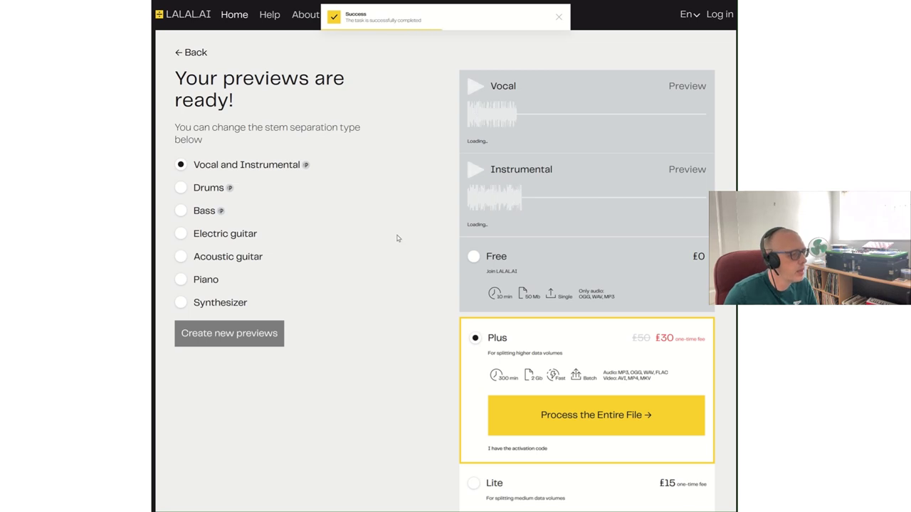
click(475, 91)
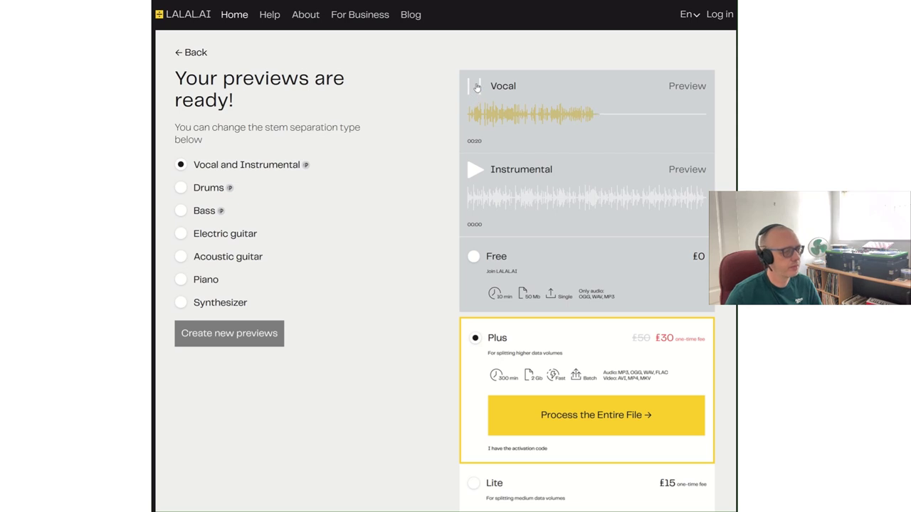
click(477, 86)
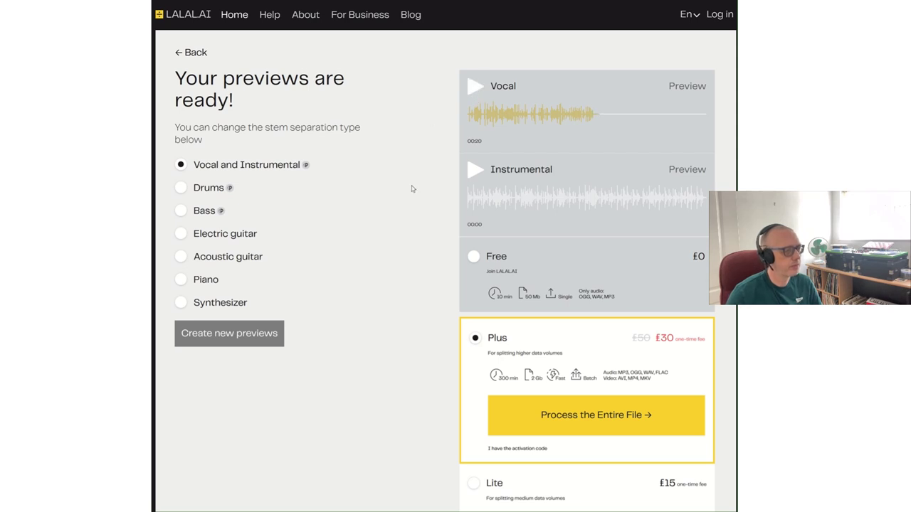
click(475, 173)
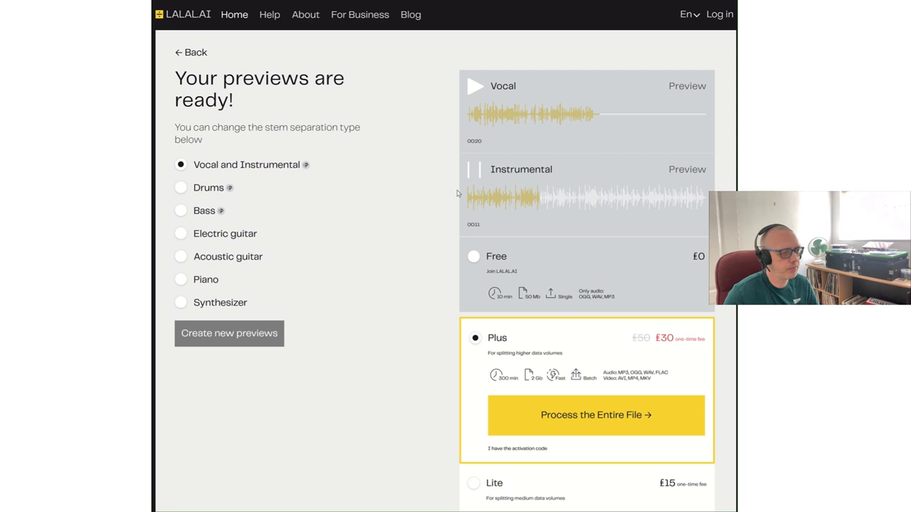
click(476, 172)
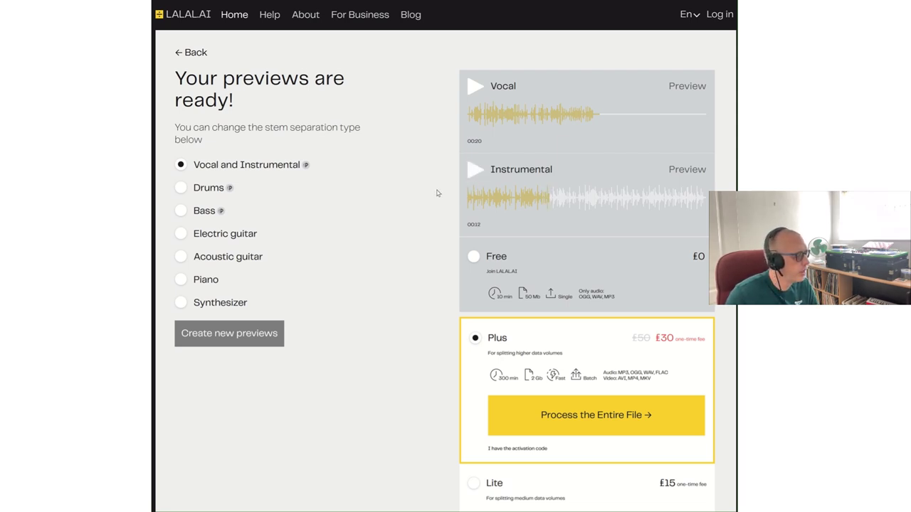
Switch the separation type to Drums and create new previews
click(182, 188)
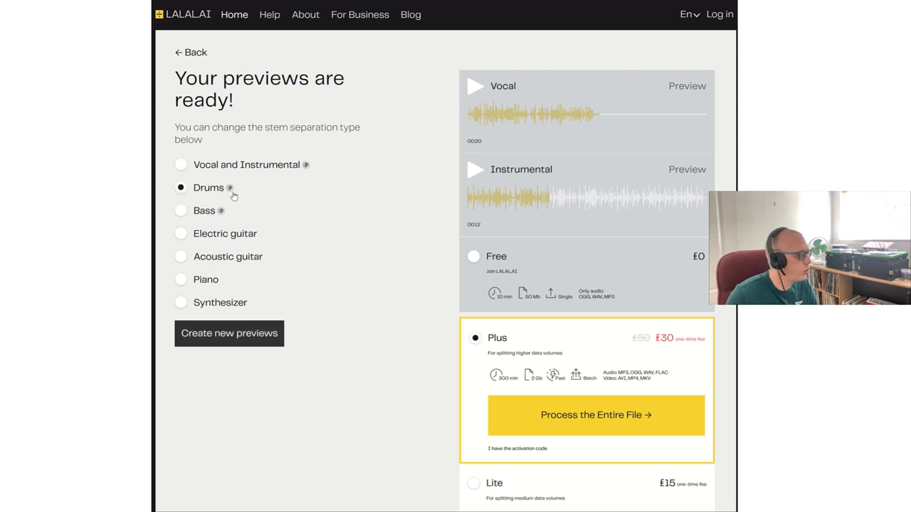
click(260, 334)
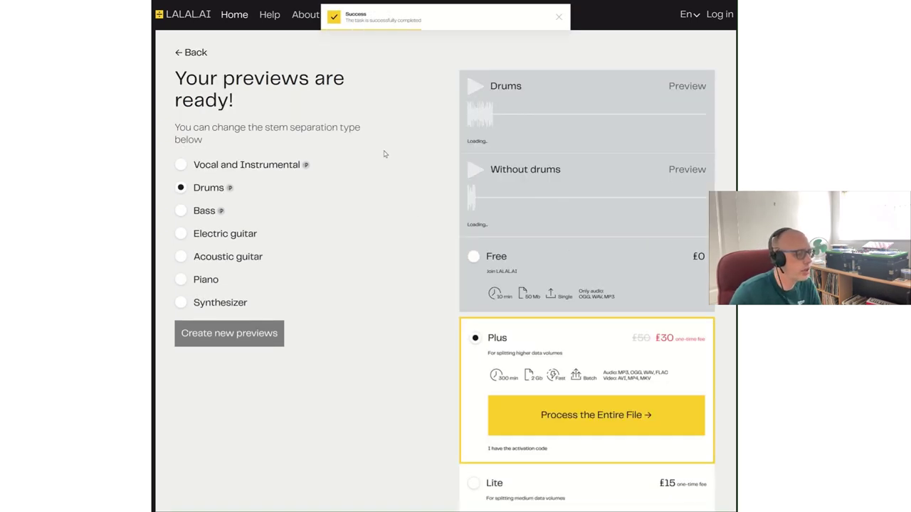
Audition the Drums and Without drums previews, then select the Free plan
click(472, 88)
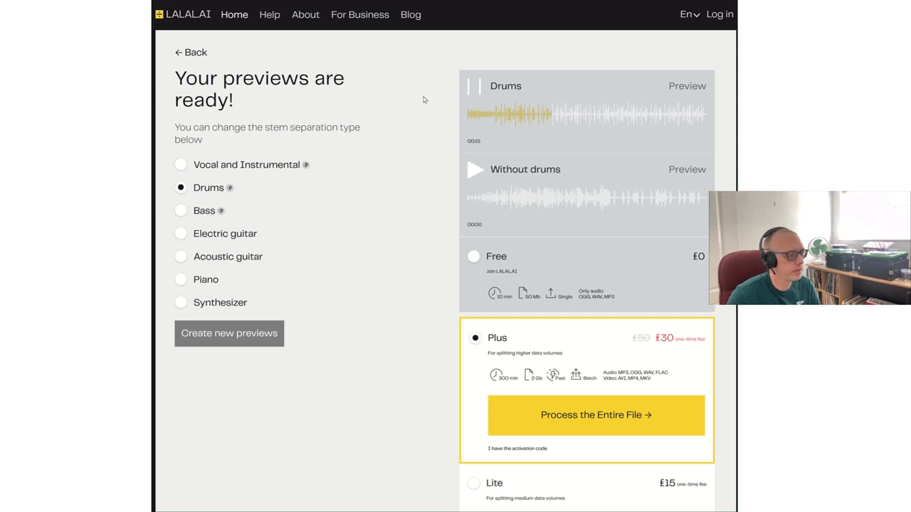
click(475, 88)
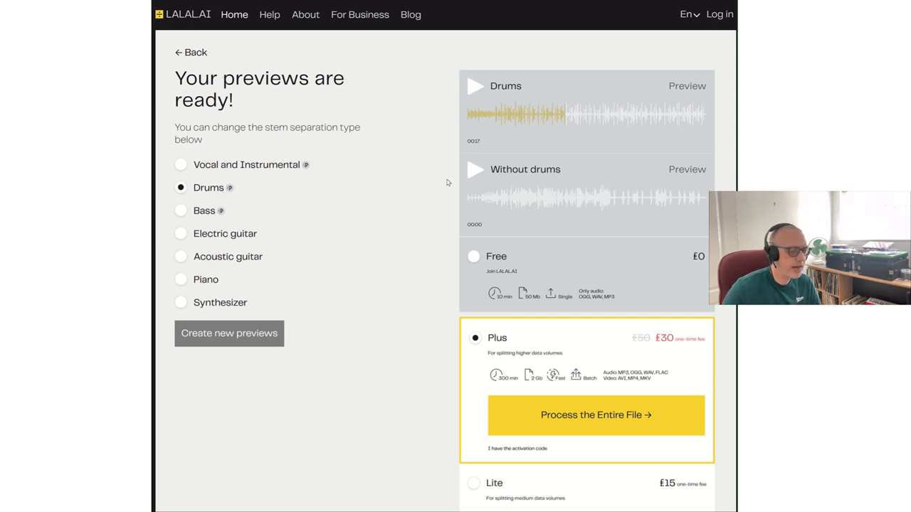
click(475, 169)
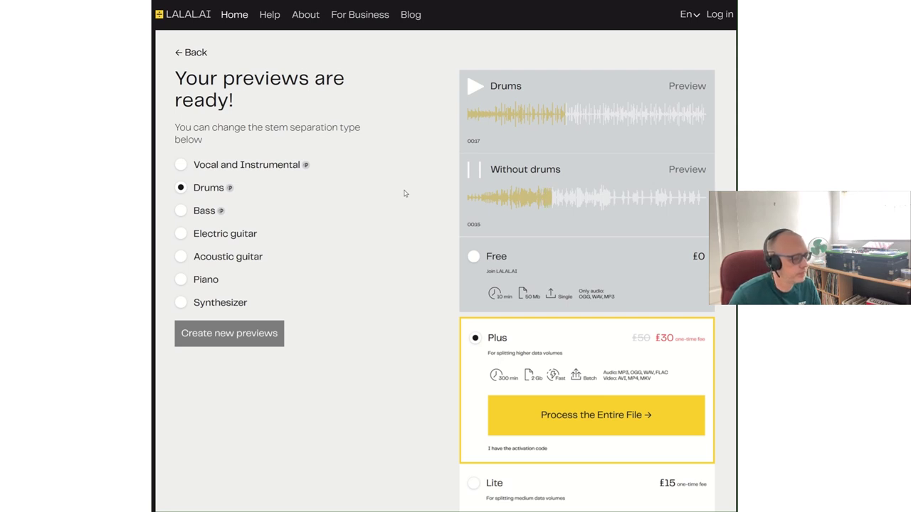
click(473, 172)
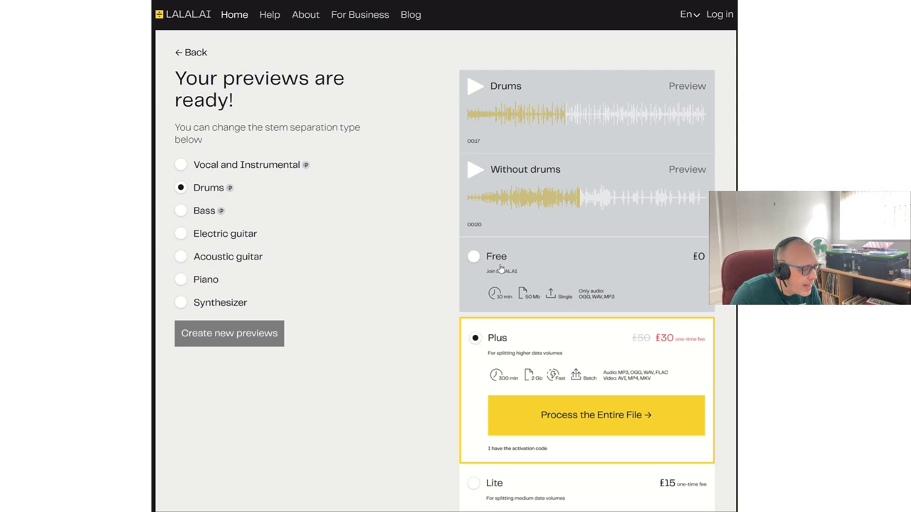
click(474, 258)
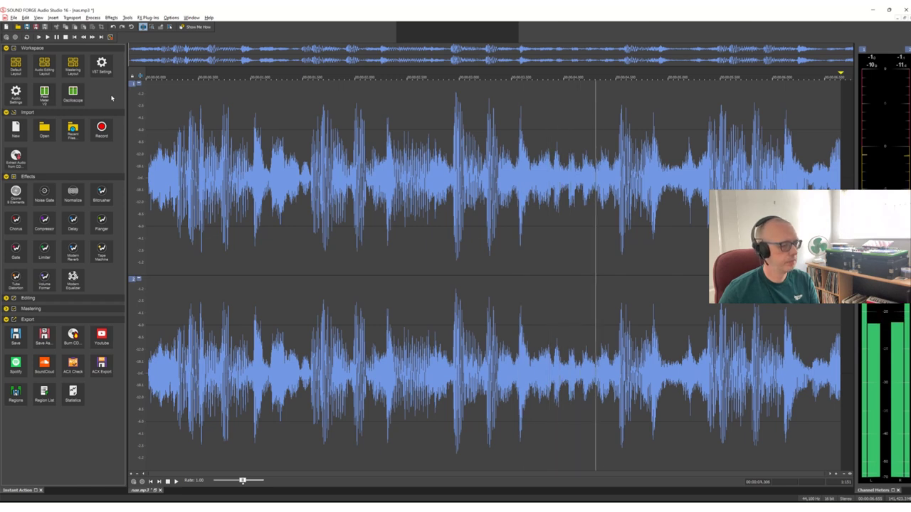
key(space)
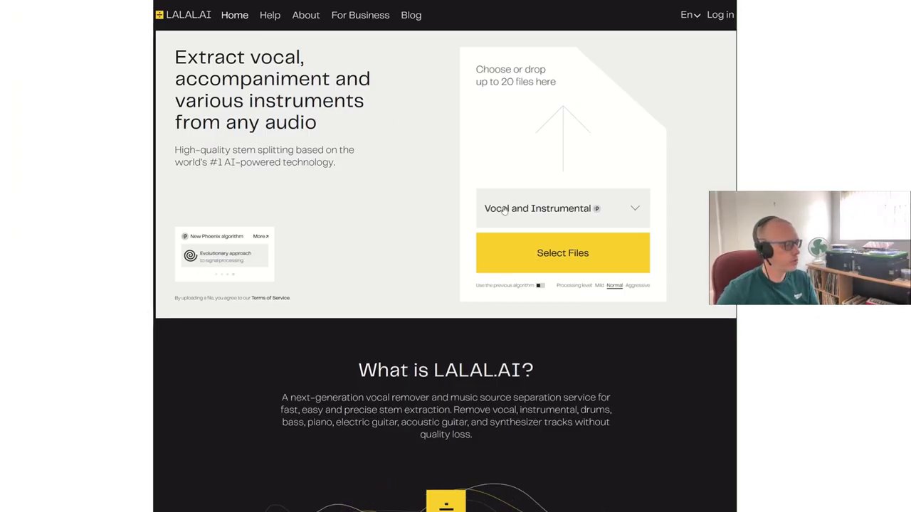
Pick a new audio file via Select Files and upload it for Vocal/Instrumental splitting
click(510, 263)
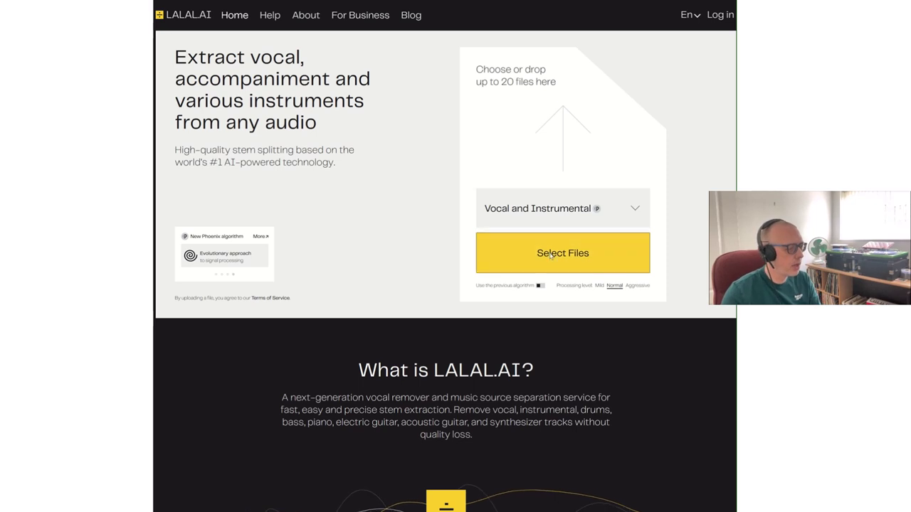
double_click(214, 45)
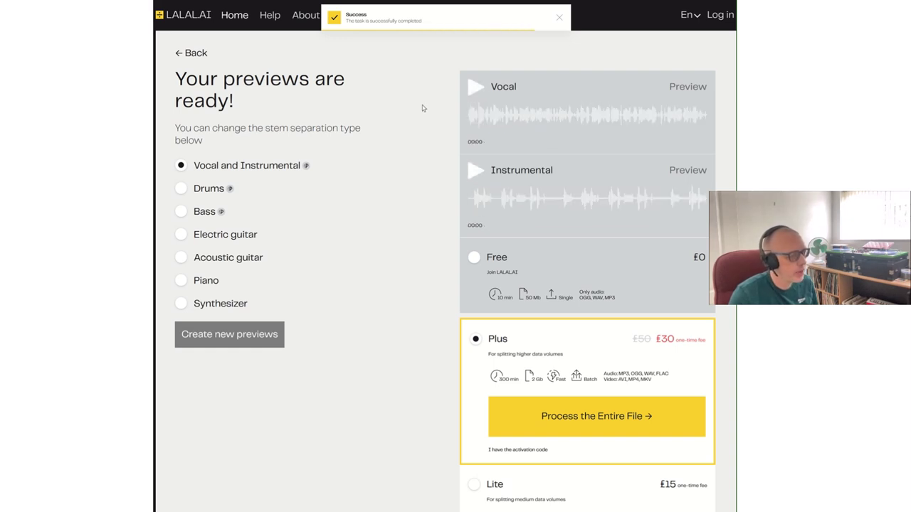
Play and pause the Vocal and Instrumental previews, then set the separation type to Drums
click(475, 91)
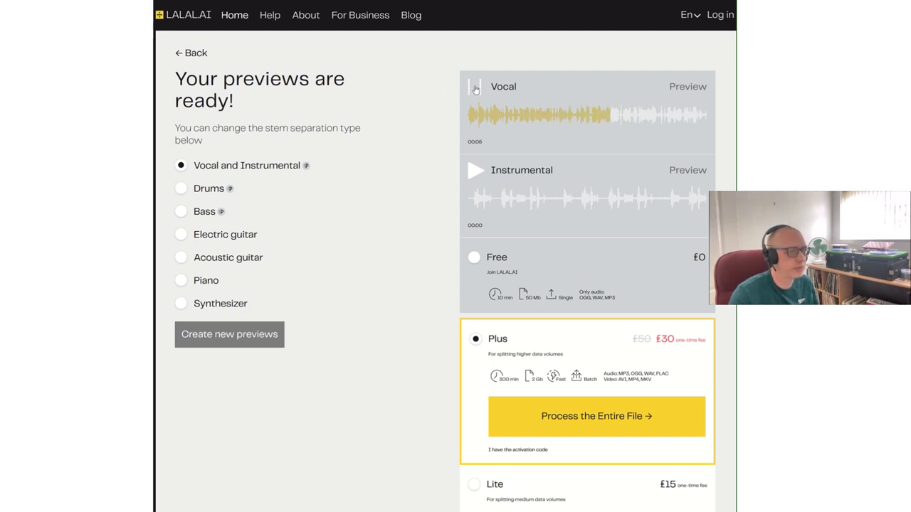
click(475, 87)
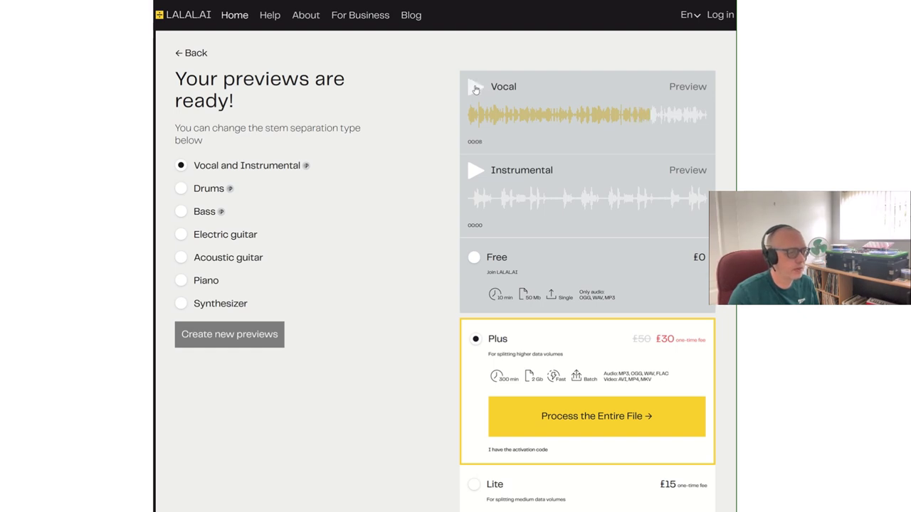
click(475, 171)
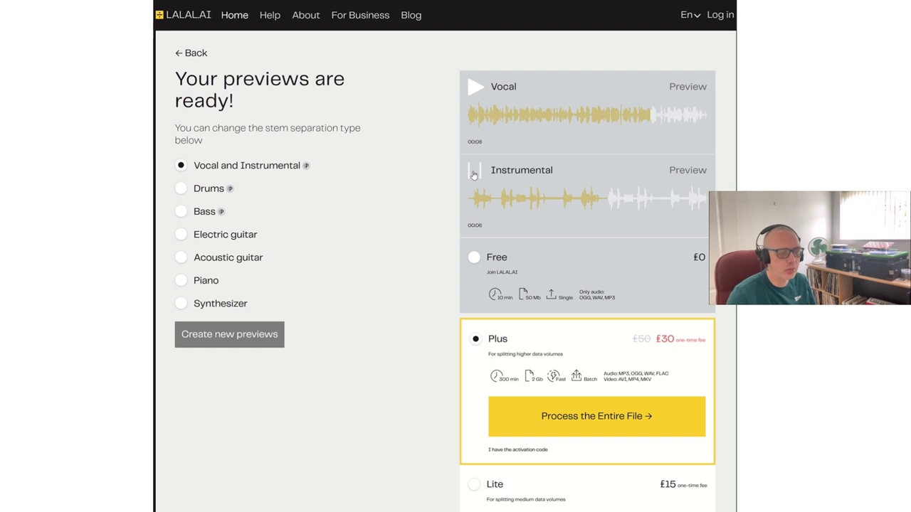
click(473, 173)
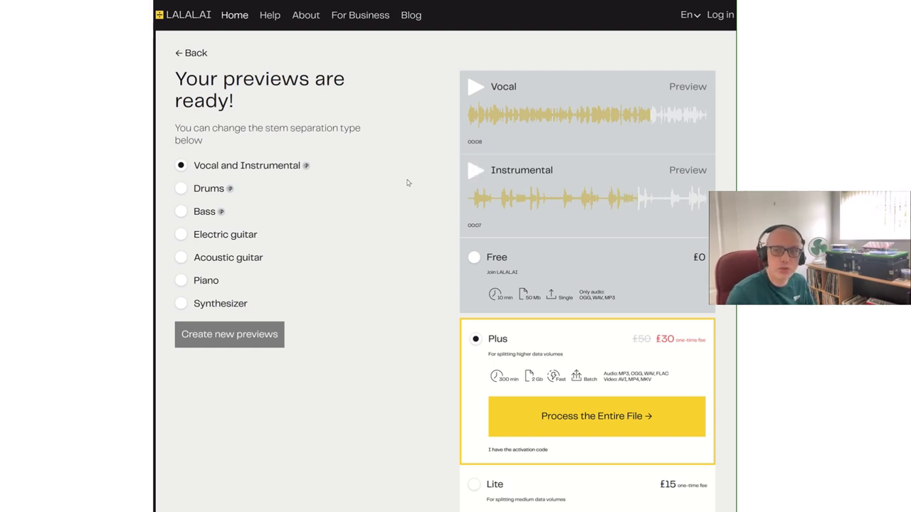
click(190, 192)
Create new previews using the Drums separation type
click(228, 334)
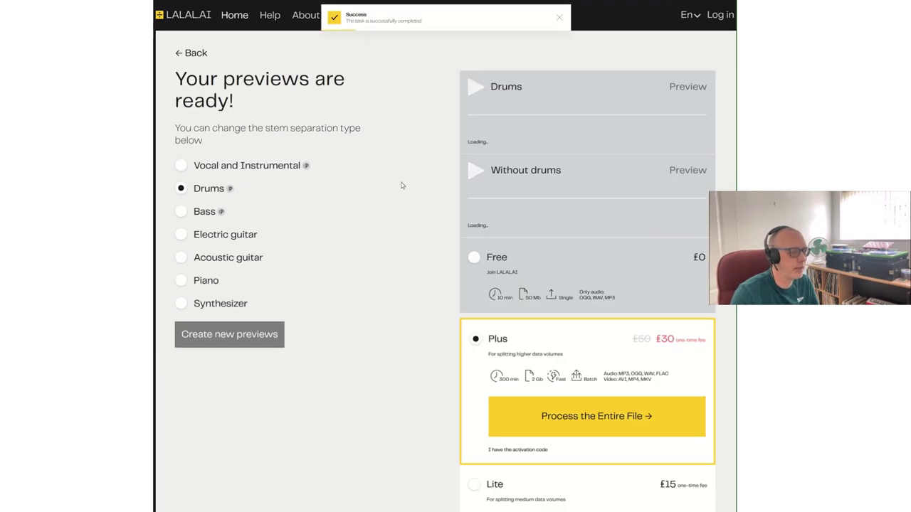
Play the Drums preview to about 10 seconds and Without drums to about 7 seconds
click(473, 89)
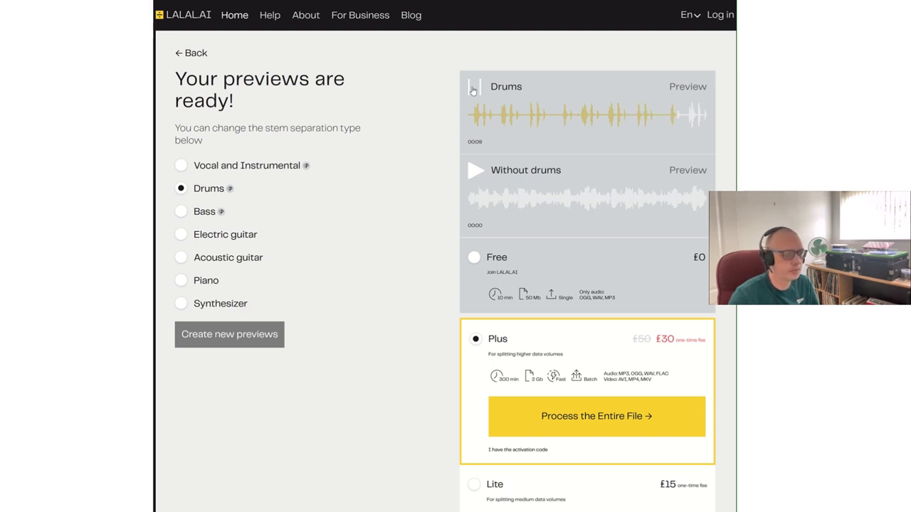
click(472, 91)
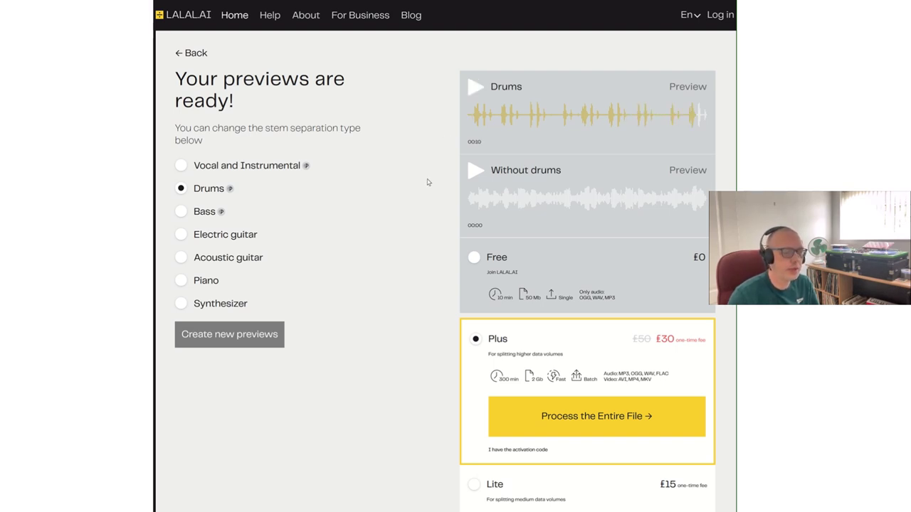
click(472, 170)
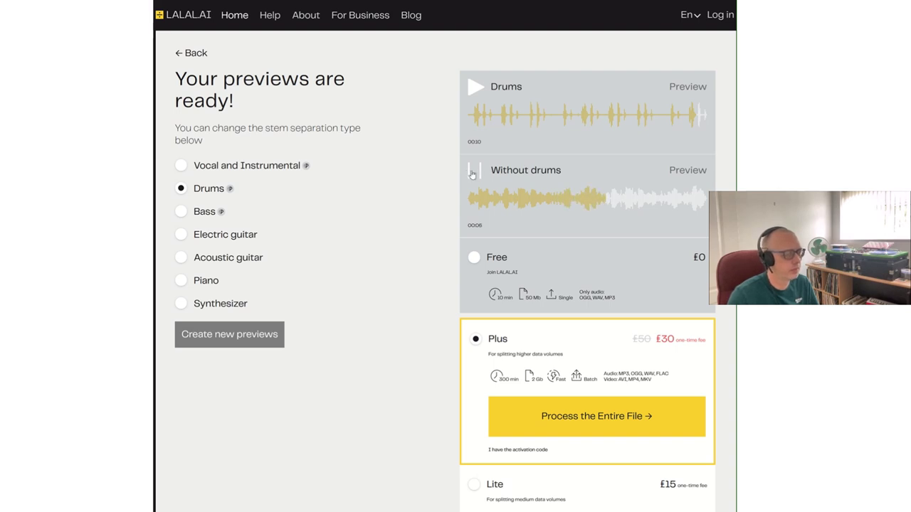
click(472, 173)
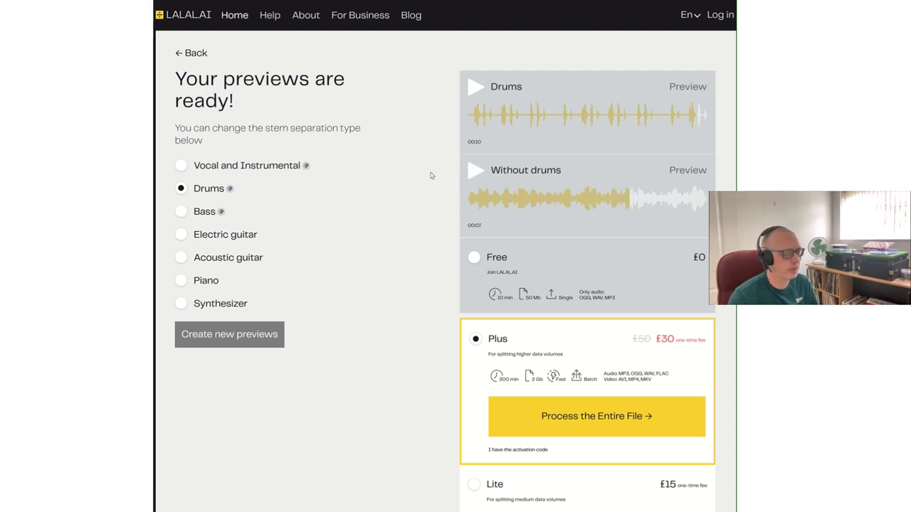
Select the Free plan radio button so Process the Entire File appears
click(474, 257)
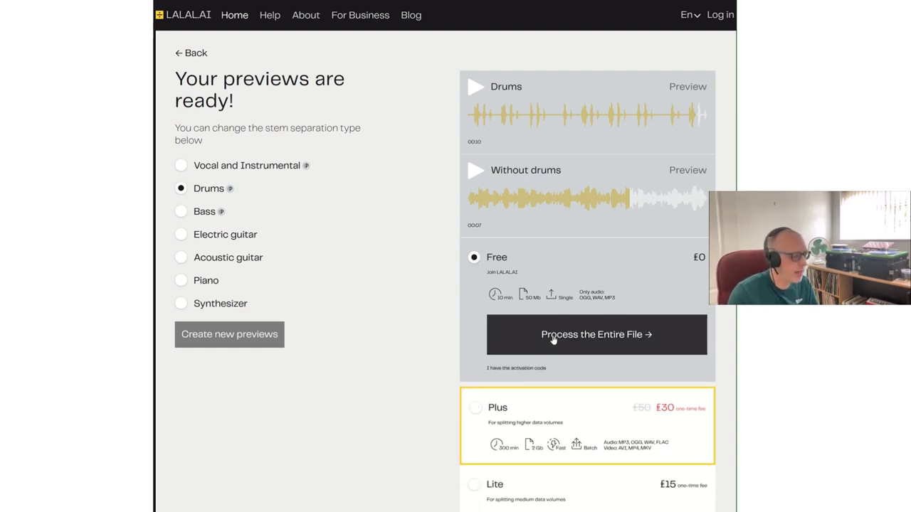